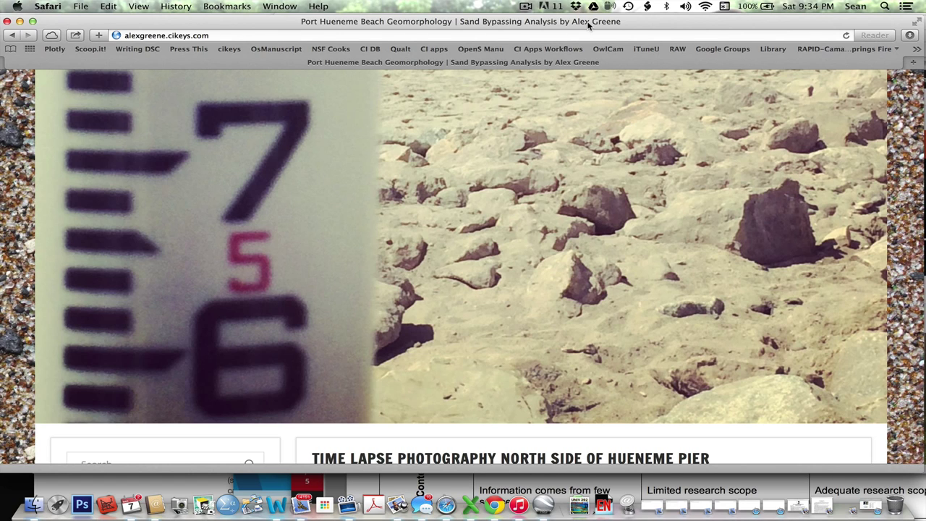
# Scroll the blog home page down to the October 31, 2014 Beach Profile Data Graph post.
pyautogui.scroll(-2, 619, 141)
pyautogui.scroll(5, 618, 152)
pyautogui.scroll(5, 617, 153)
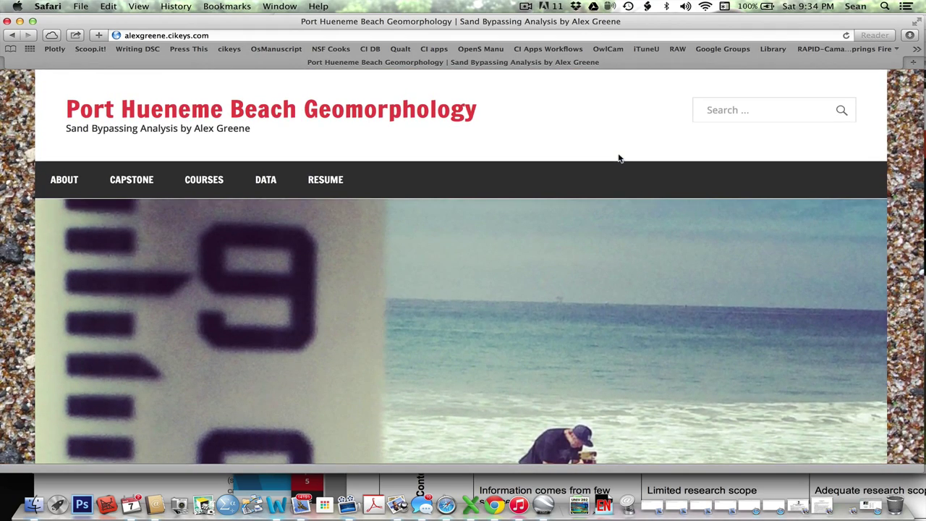
pyautogui.scroll(-2, 619, 164)
pyautogui.scroll(2, 617, 161)
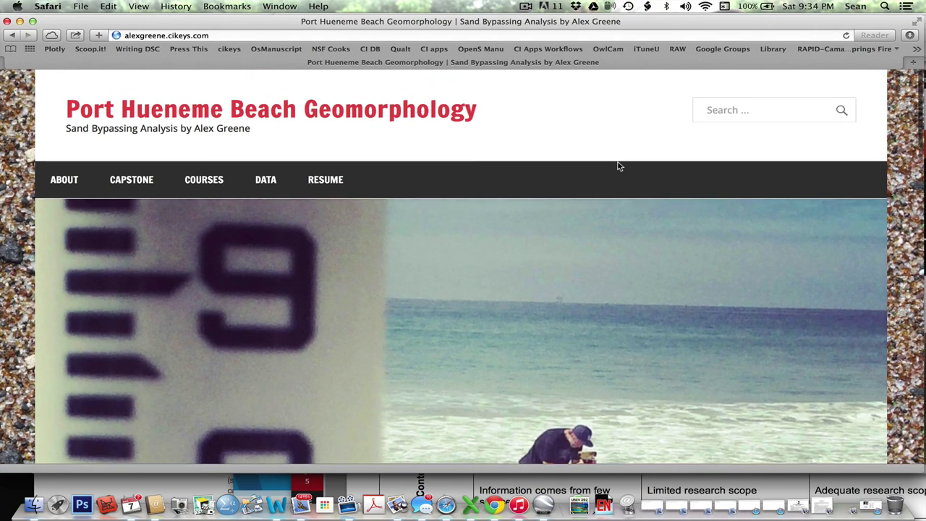
pyautogui.scroll(-10, 619, 167)
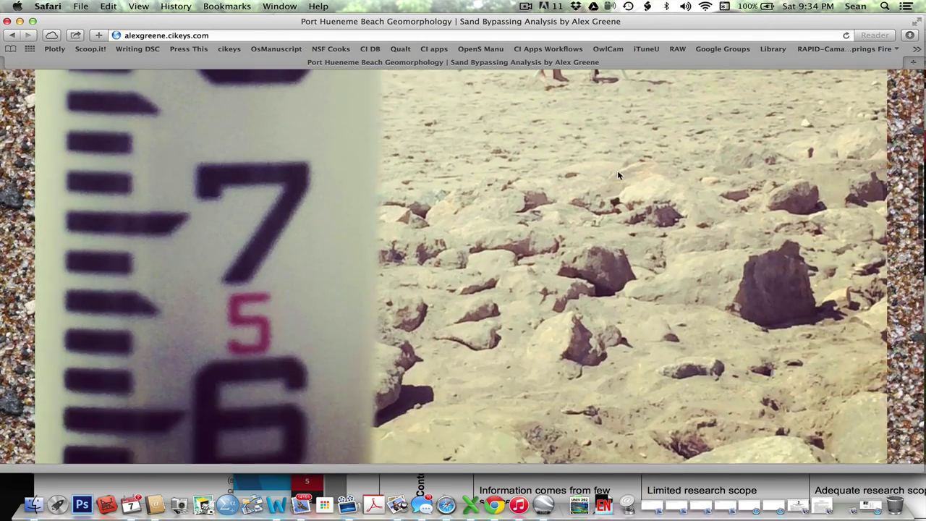
pyautogui.scroll(-10, 618, 181)
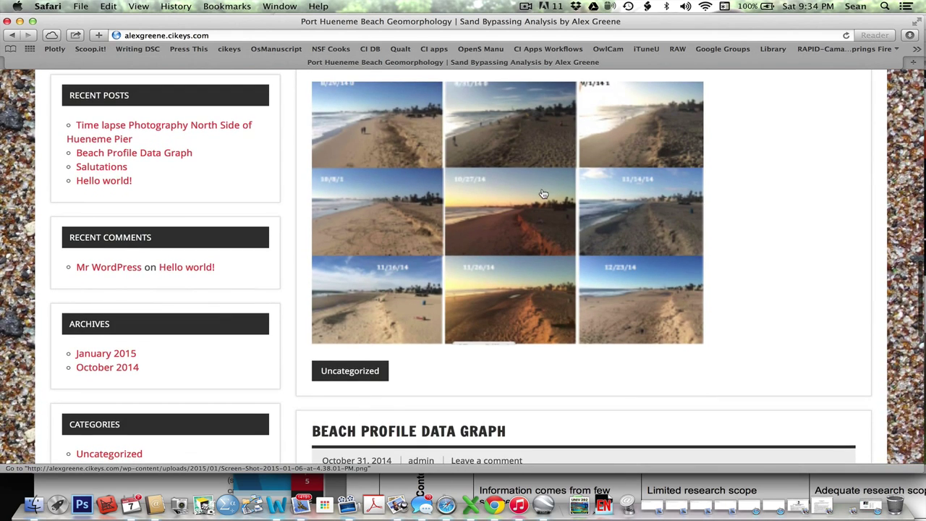
pyautogui.scroll(-5, 544, 194)
pyautogui.scroll(-2, 534, 213)
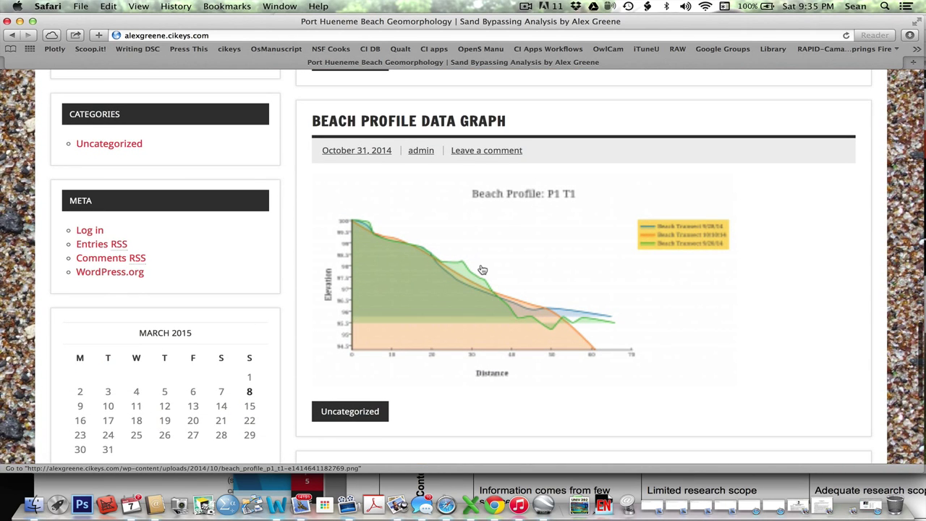
pyautogui.scroll(-2, 609, 312)
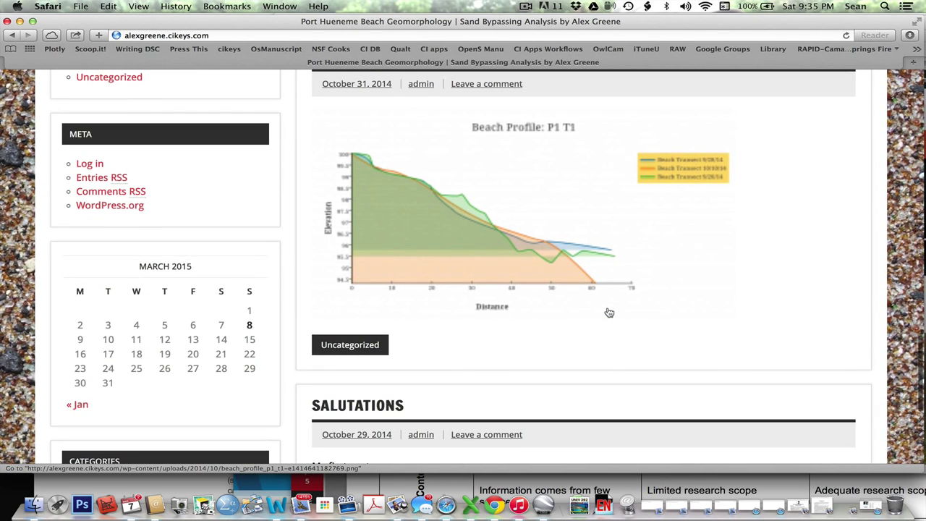
pyautogui.scroll(1, 609, 312)
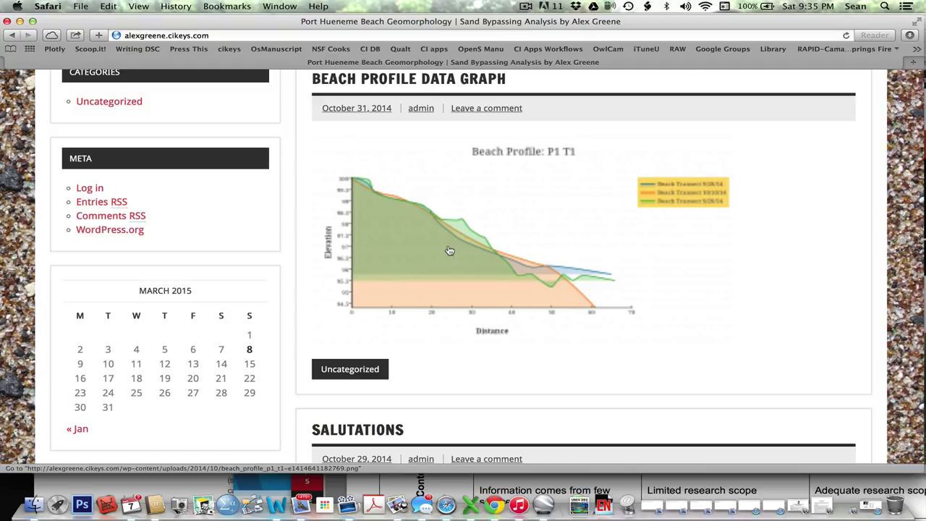
# On the Plotly page, Quick copy the embed code of the 2nd Try: Holothurinan Richness chart.
pyautogui.press('super+Tab')
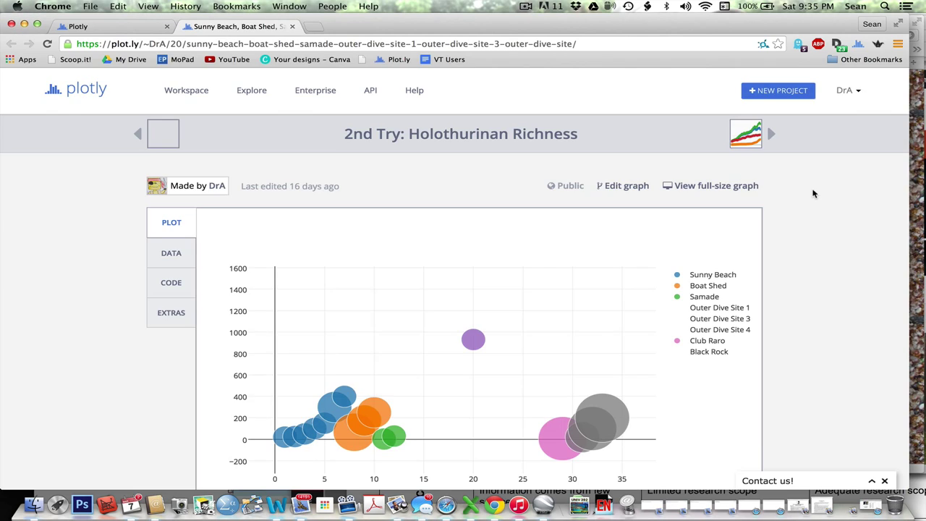
pyautogui.scroll(-1, 813, 193)
pyautogui.scroll(-1, 813, 193)
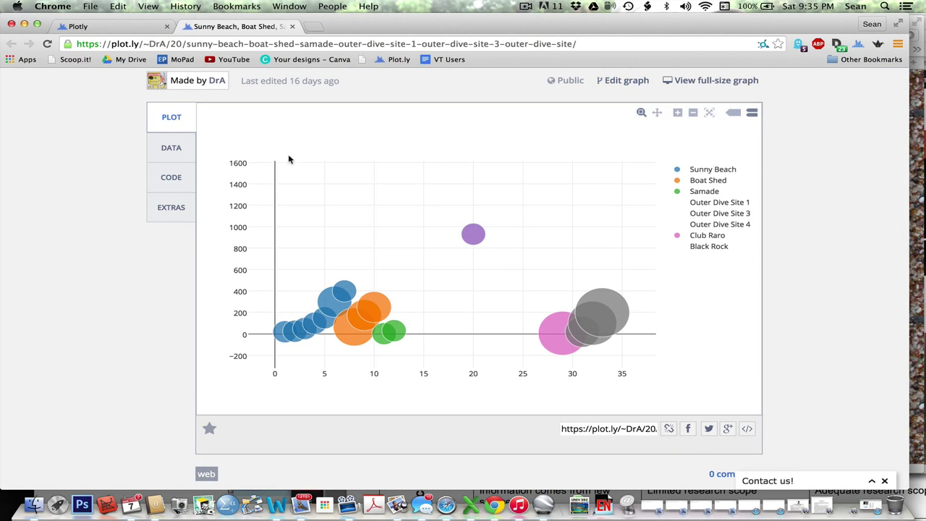
pyautogui.scroll(2, 120, 210)
pyautogui.scroll(-1, 120, 215)
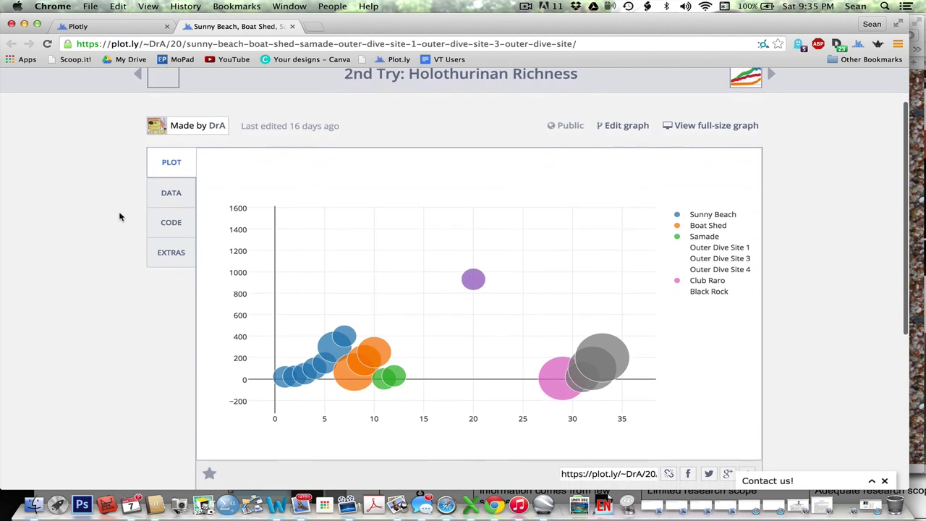
pyautogui.scroll(-1, 108, 233)
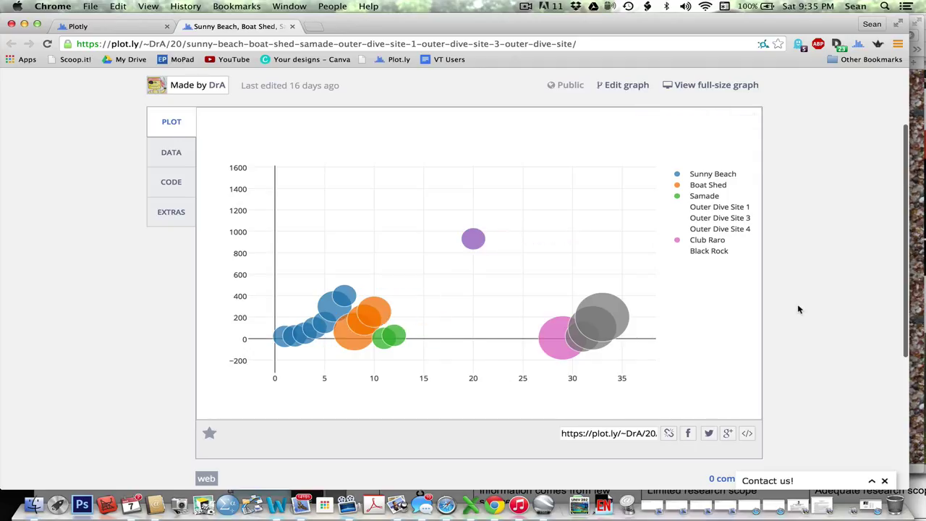
pyautogui.scroll(-1, 798, 304)
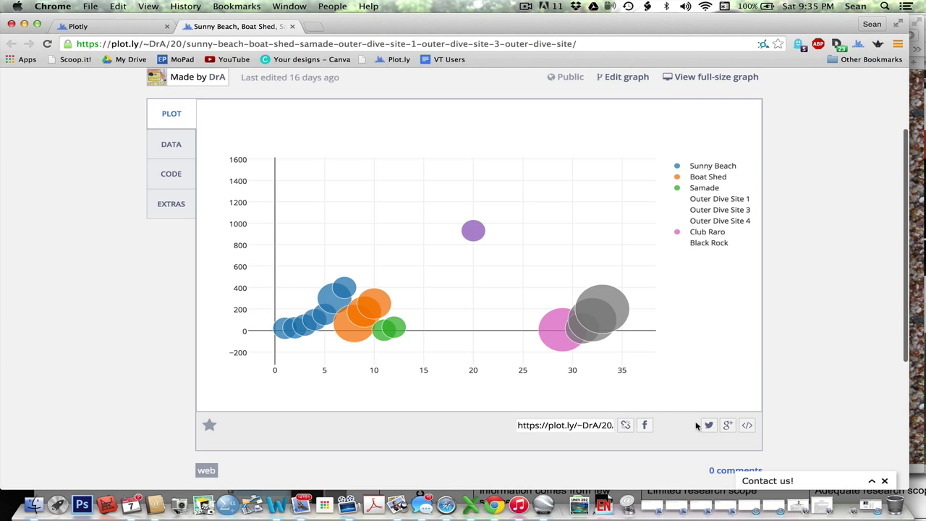
pyautogui.click(749, 427)
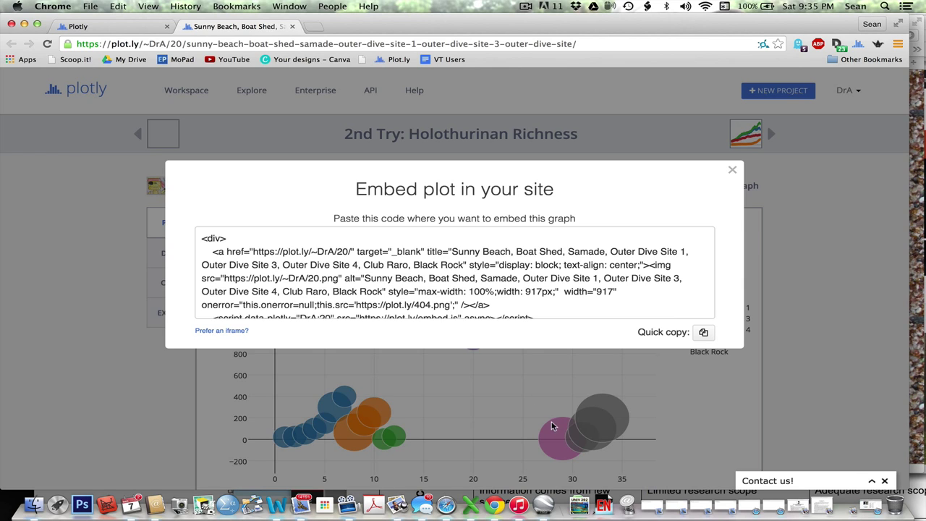
pyautogui.click(703, 332)
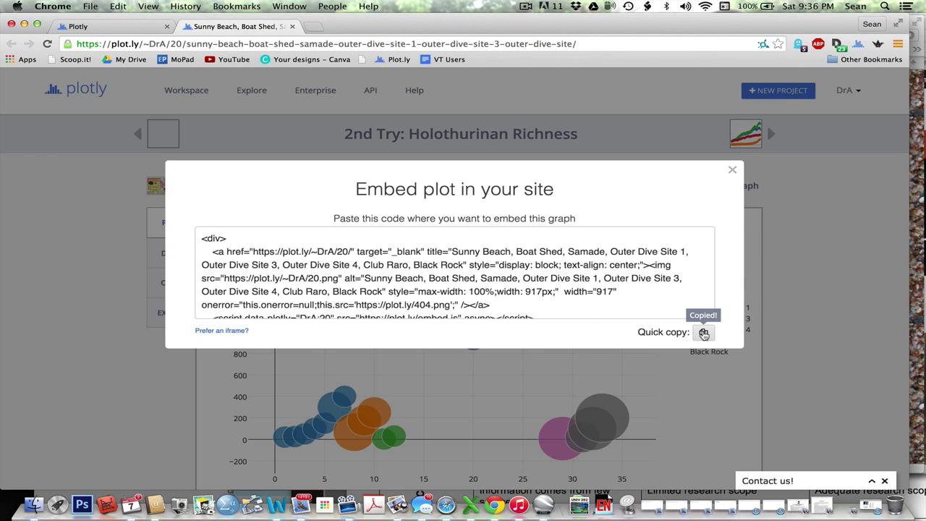
# Bring the WordPress admin window forward and start a new post from Posts.
pyautogui.click(446, 504)
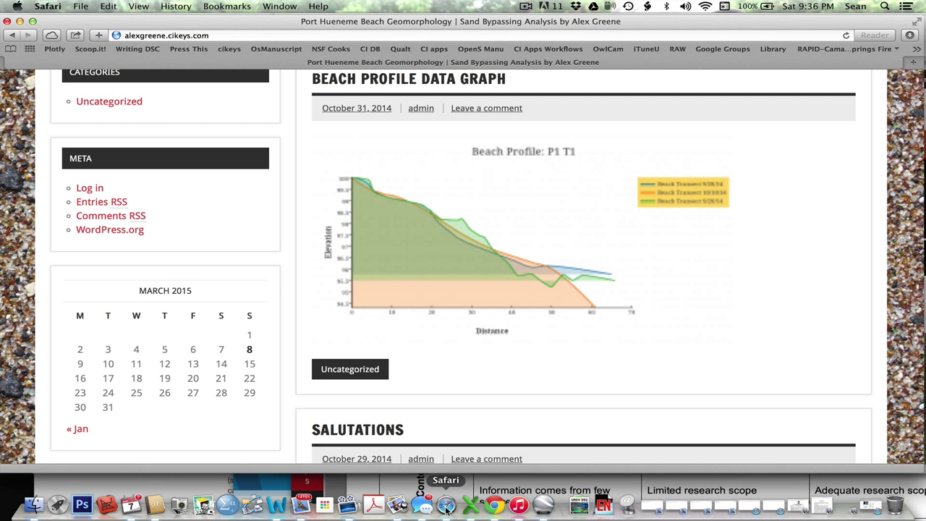
pyautogui.moveTo(293, 28); pyautogui.dragTo(451, 245)
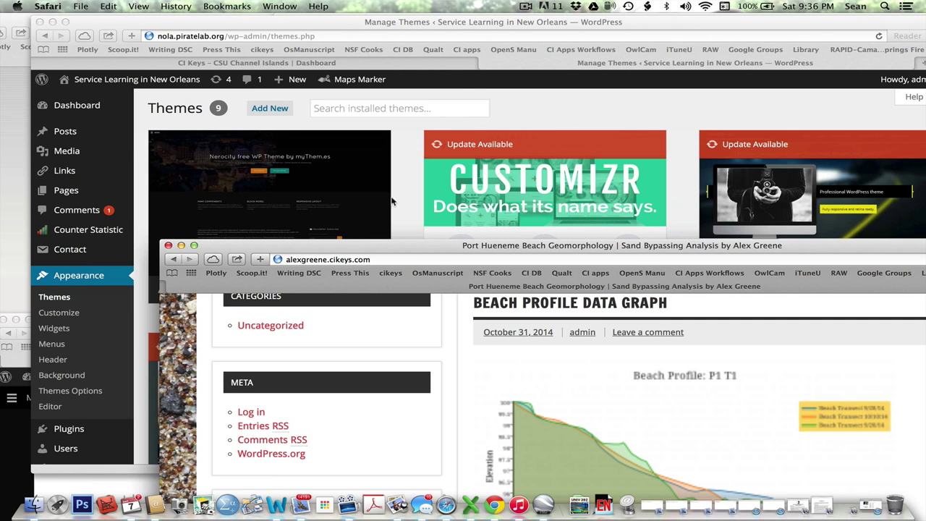
pyautogui.moveTo(371, 245); pyautogui.dragTo(647, 361)
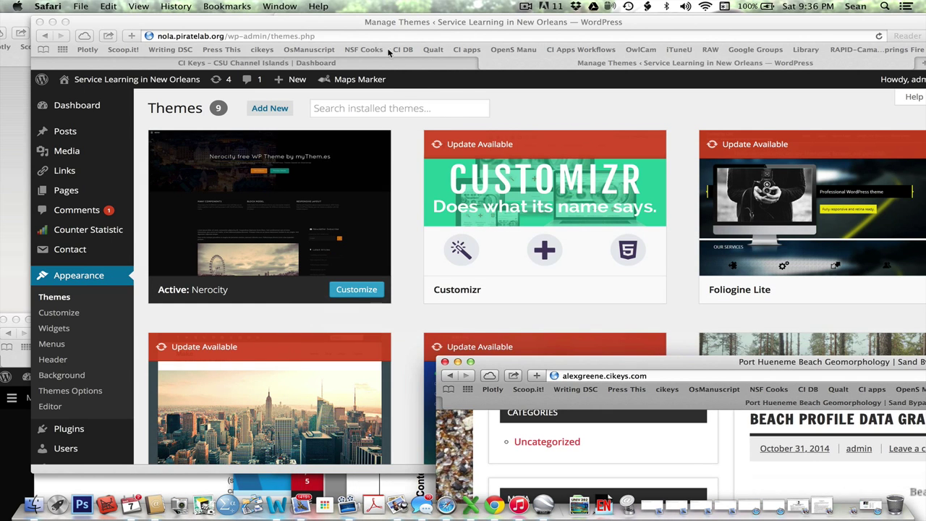
pyautogui.click(380, 24)
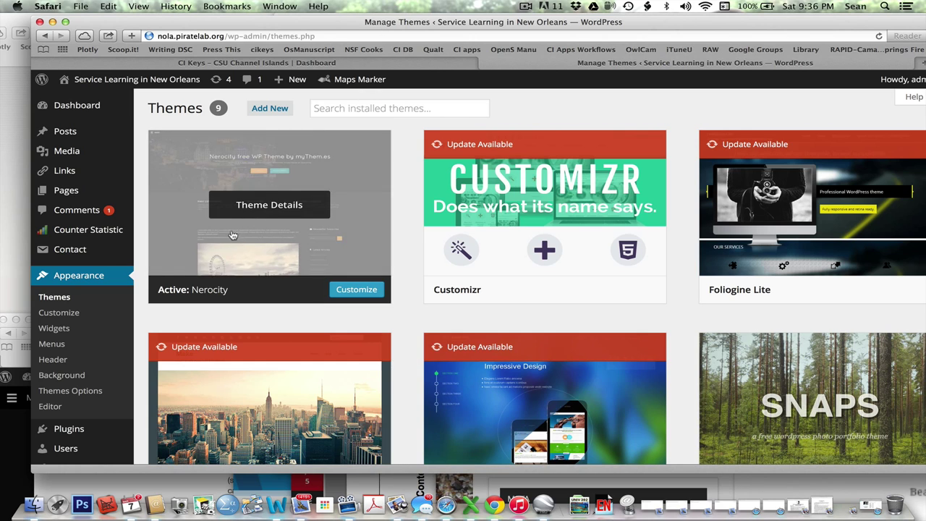
pyautogui.click(68, 133)
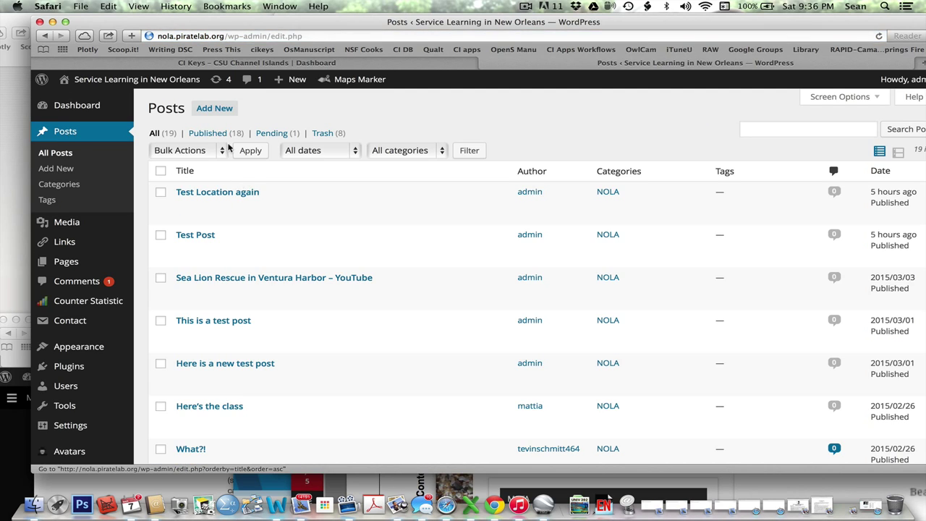
pyautogui.click(220, 109)
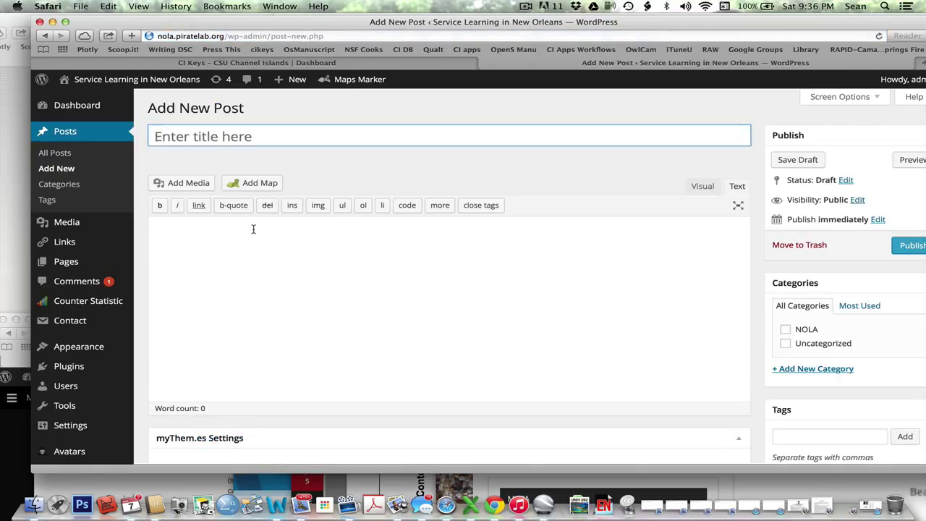
# Title the post 'Here is my new graph' and begin the body with 'Here is my most recent work!'.
pyautogui.write('HEre')
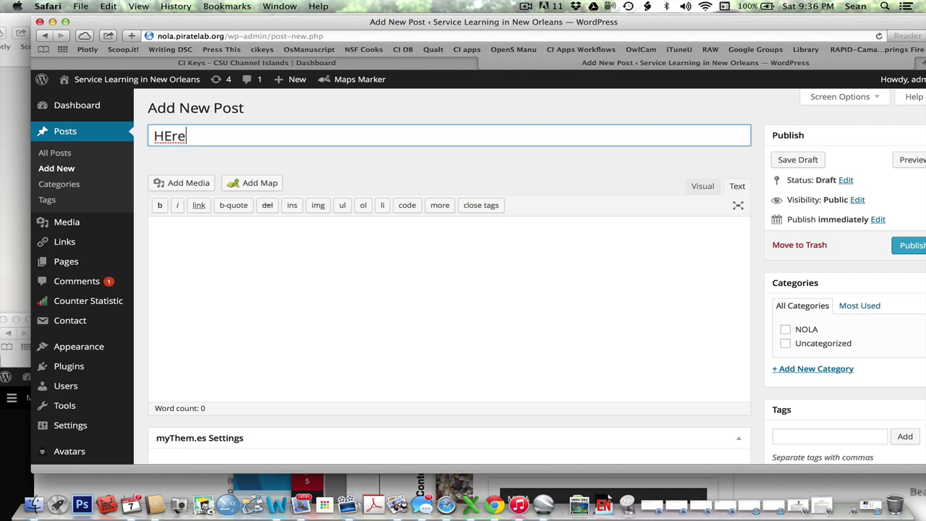
pyautogui.press('BackSpace')
pyautogui.press('BackSpace')
pyautogui.press('BackSpace')
pyautogui.write('ere is my lateste')
pyautogui.press('BackSpace')
pyautogui.press('BackSpace')
pyautogui.press('BackSpace')
pyautogui.press('BackSpace')
pyautogui.press('BackSpace')
pyautogui.press('BackSpace')
pyautogui.press('BackSpace')
pyautogui.press('BackSpace')
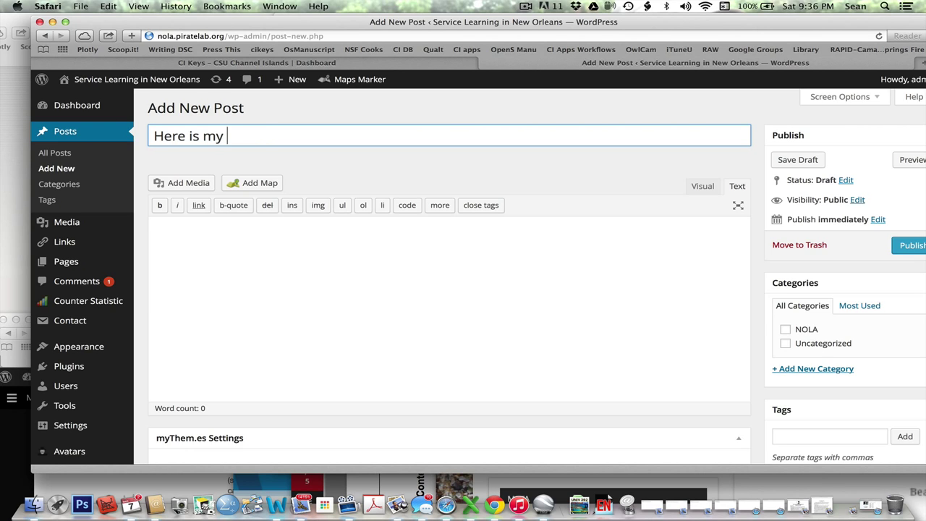
pyautogui.write('new graph')
pyautogui.click(250, 258)
pyautogui.write('Here is my most recent work!')
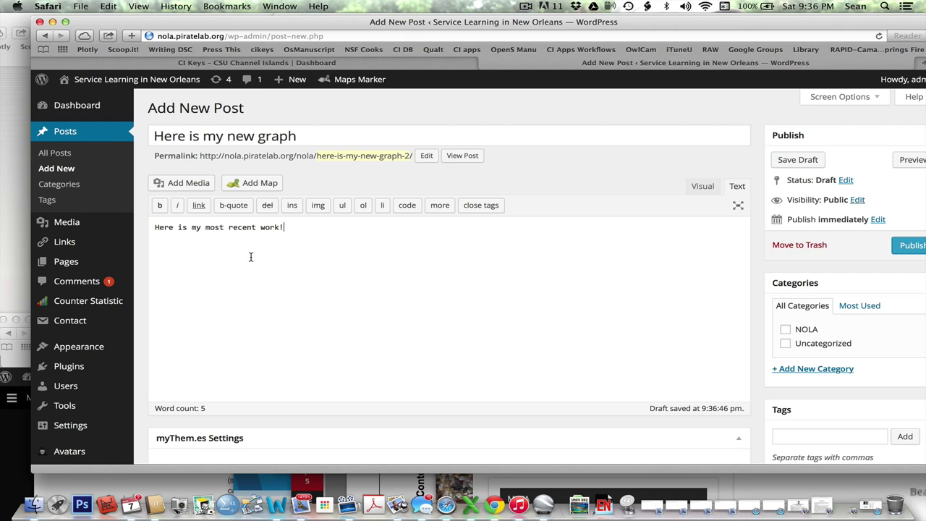
# In the Text view, paste the Plotly embed HTML after the opening line.
pyautogui.click(702, 188)
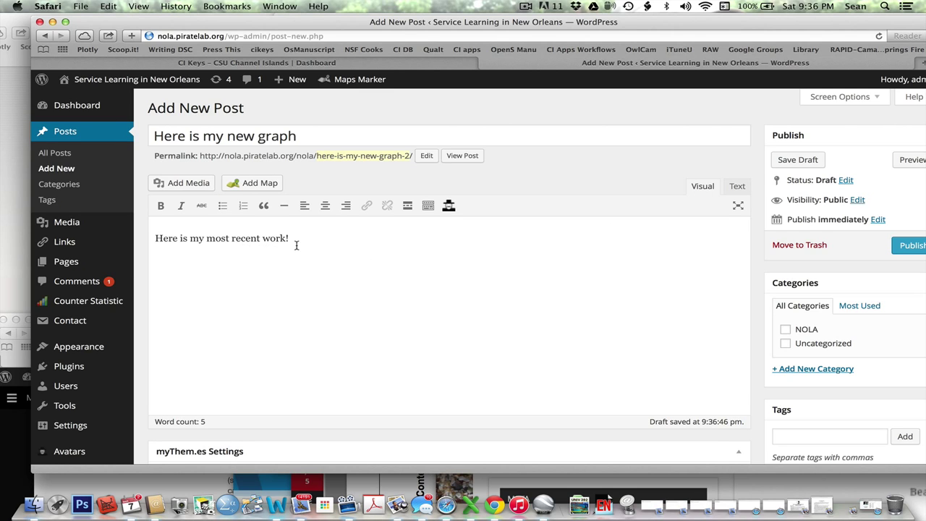
pyautogui.click(736, 187)
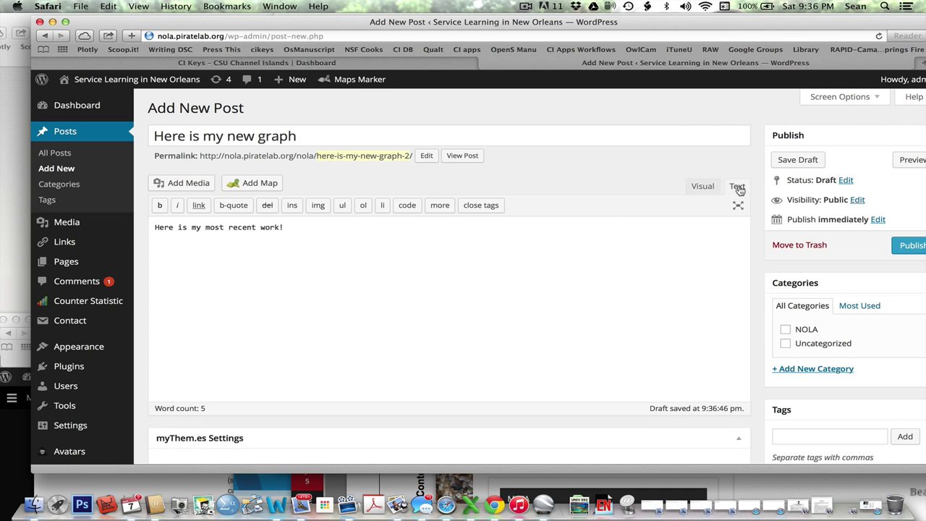
pyautogui.click(401, 238)
pyautogui.press('super+v')
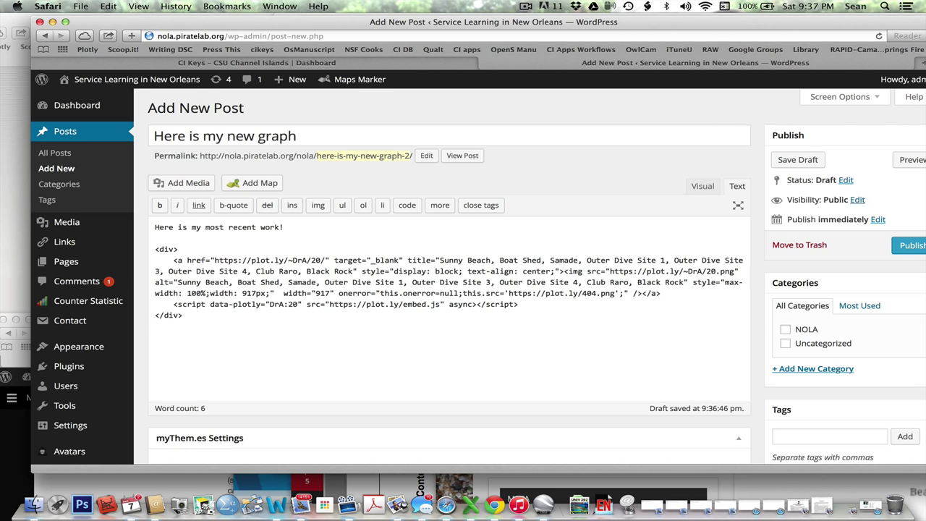
# Publish the post and bring its live page window forward.
pyautogui.click(913, 246)
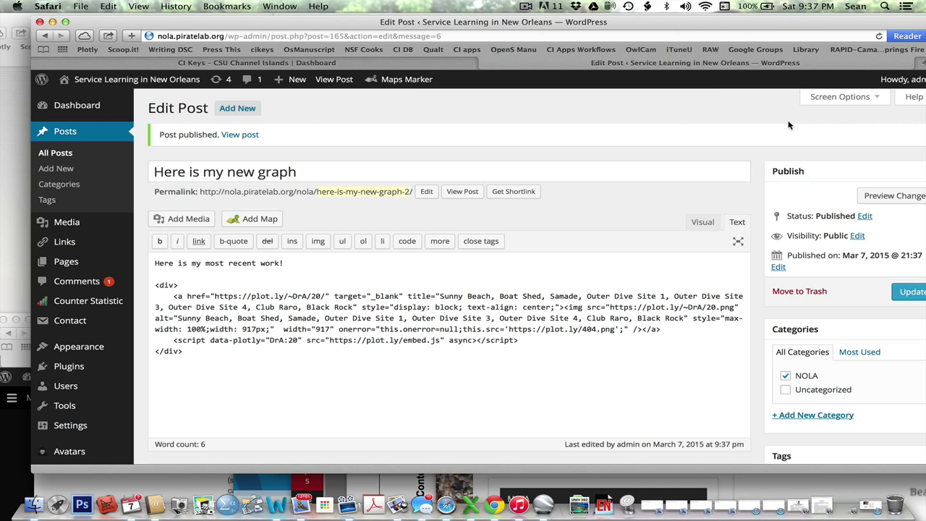
pyautogui.moveTo(657, 27); pyautogui.dragTo(666, 245)
pyautogui.moveTo(738, 21); pyautogui.dragTo(471, 8)
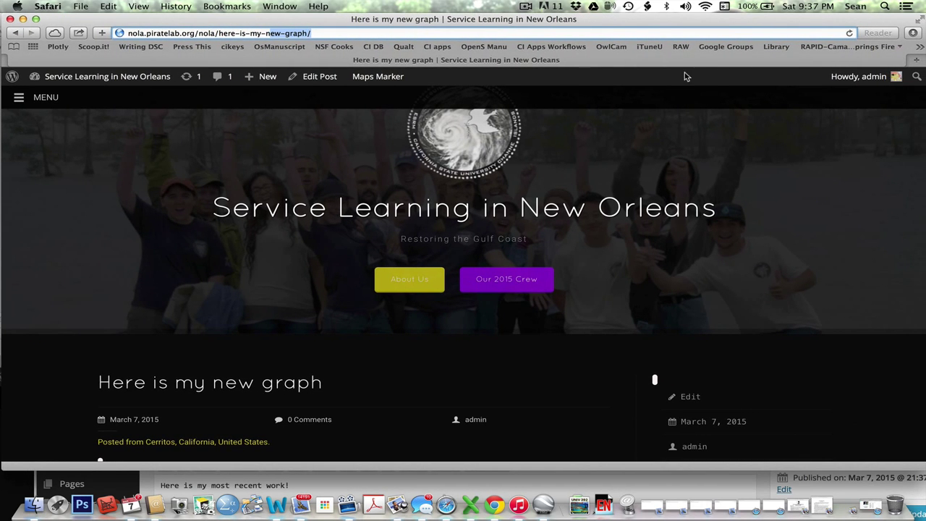
# Reload the live post, scroll to the embedded bubble chart, and narrow the browser window.
pyautogui.moveTo(812, 74)
pyautogui.click(849, 33)
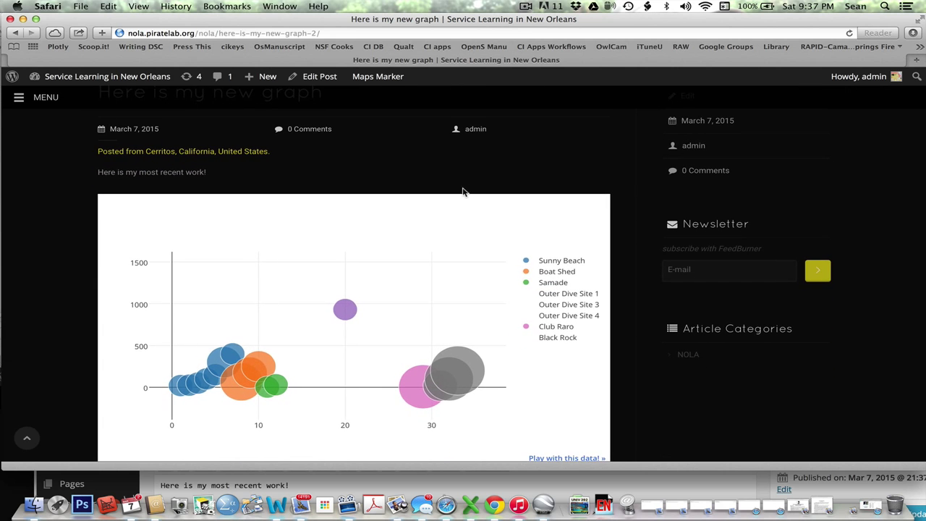
pyautogui.scroll(2, 463, 192)
pyautogui.scroll(-4, 463, 198)
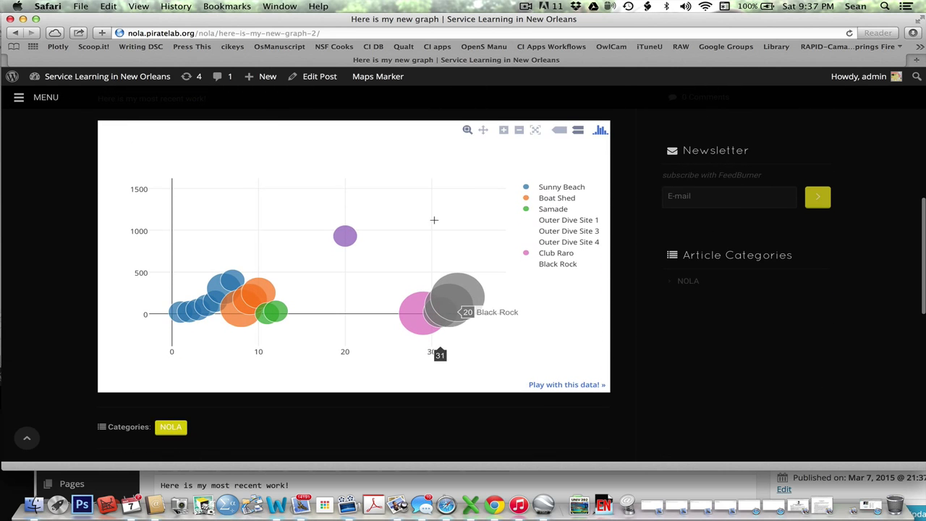
pyautogui.scroll(2, 434, 221)
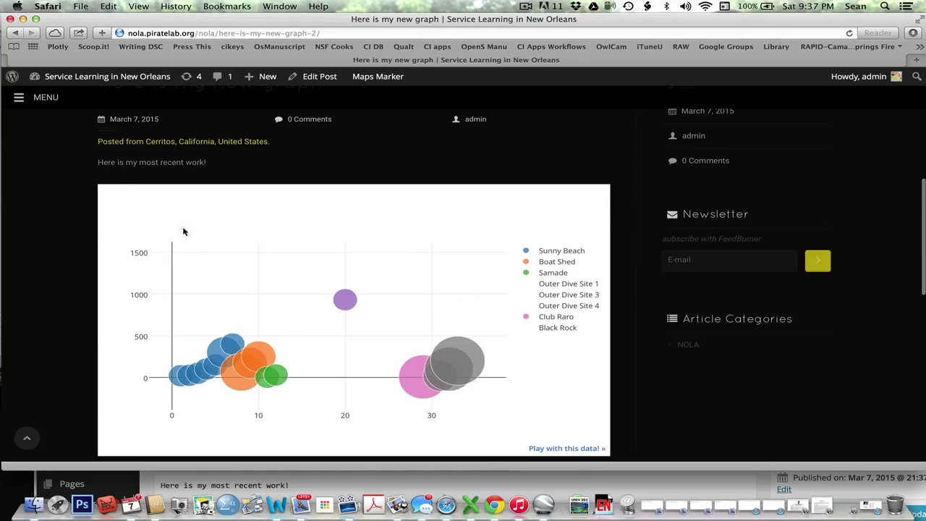
pyautogui.scroll(-3, 199, 240)
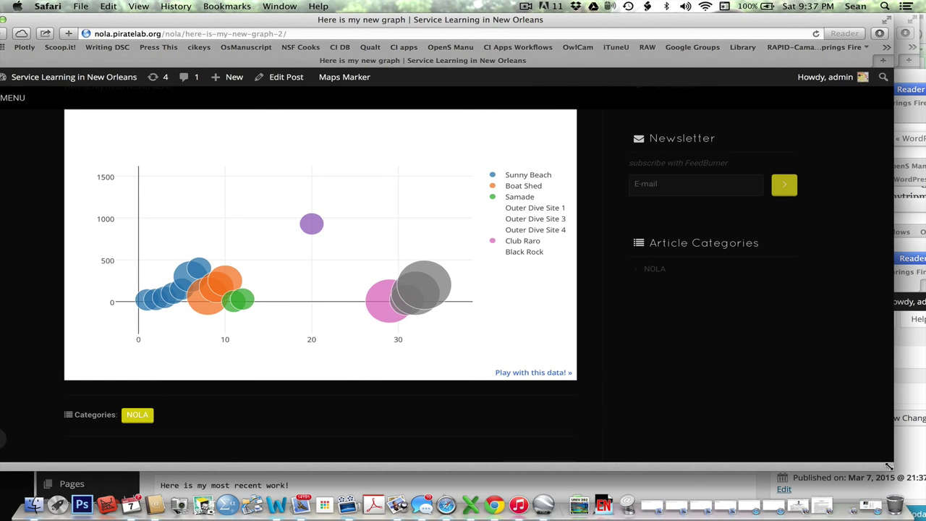
pyautogui.moveTo(889, 466); pyautogui.dragTo(831, 483)
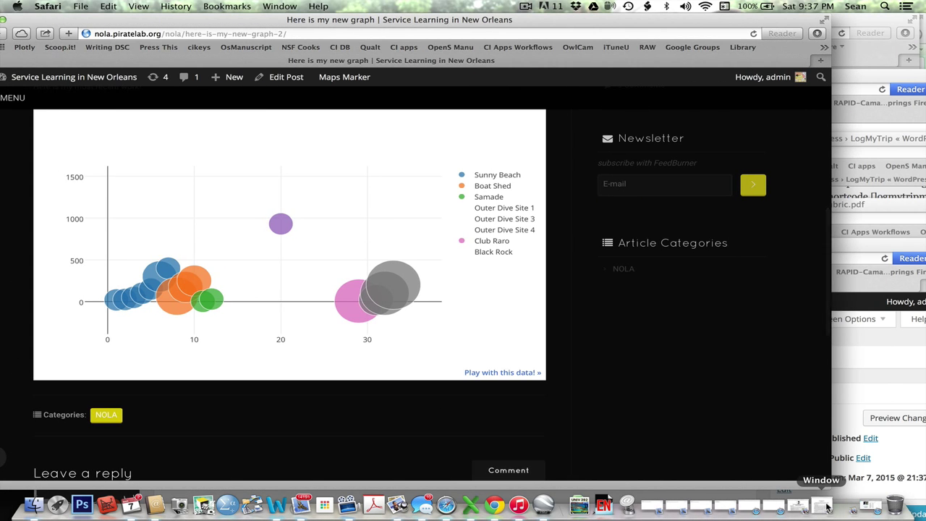